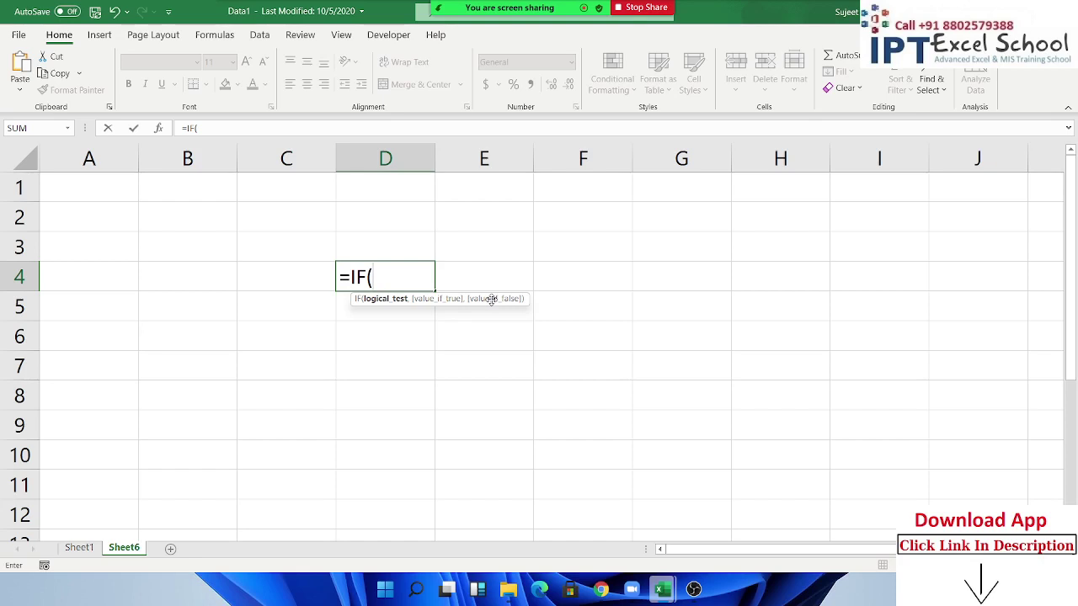
Enter a trial =IF(C4>20,) formula in D4
{"action": "key", "text": "Escape"}
{"action": "type", "text": "="}
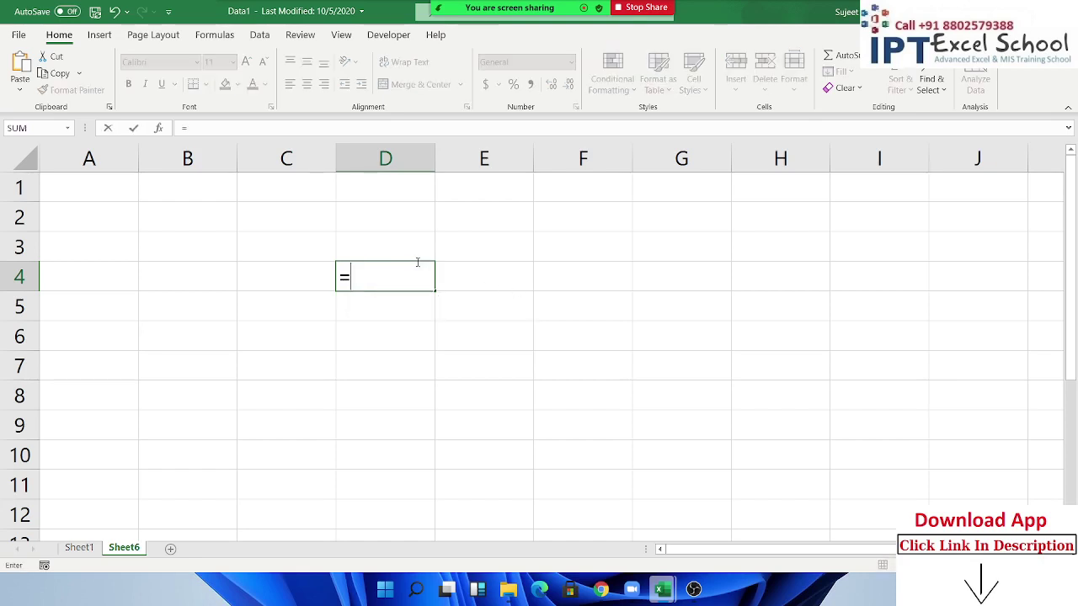
{"action": "type", "text": "if"}
{"action": "key", "text": "Tab"}
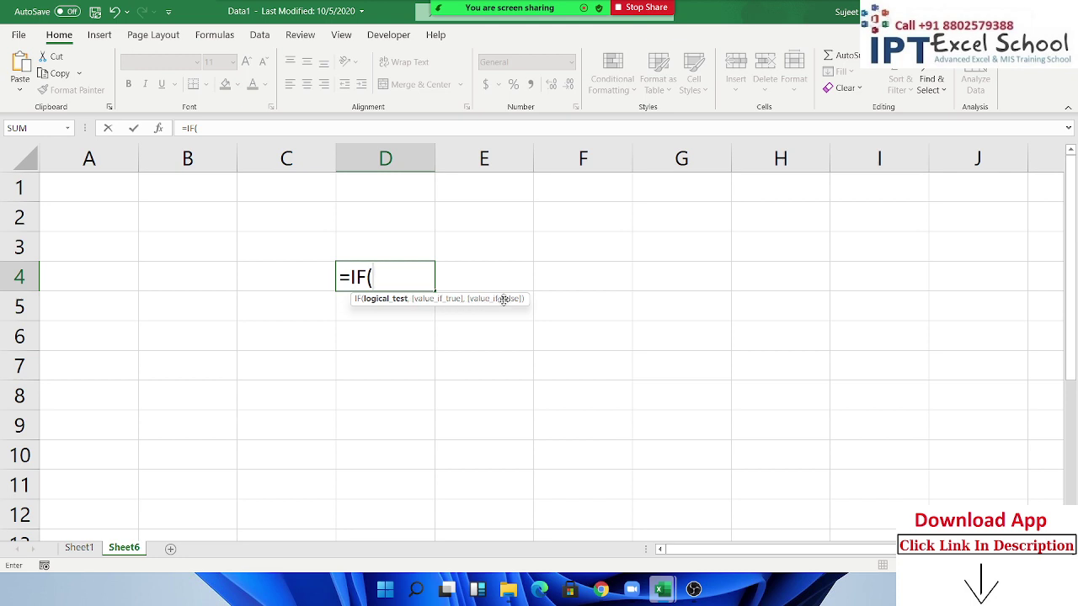
{"action": "left_click", "coordinate": [281, 266]}
{"action": "type", "text": ">20"}
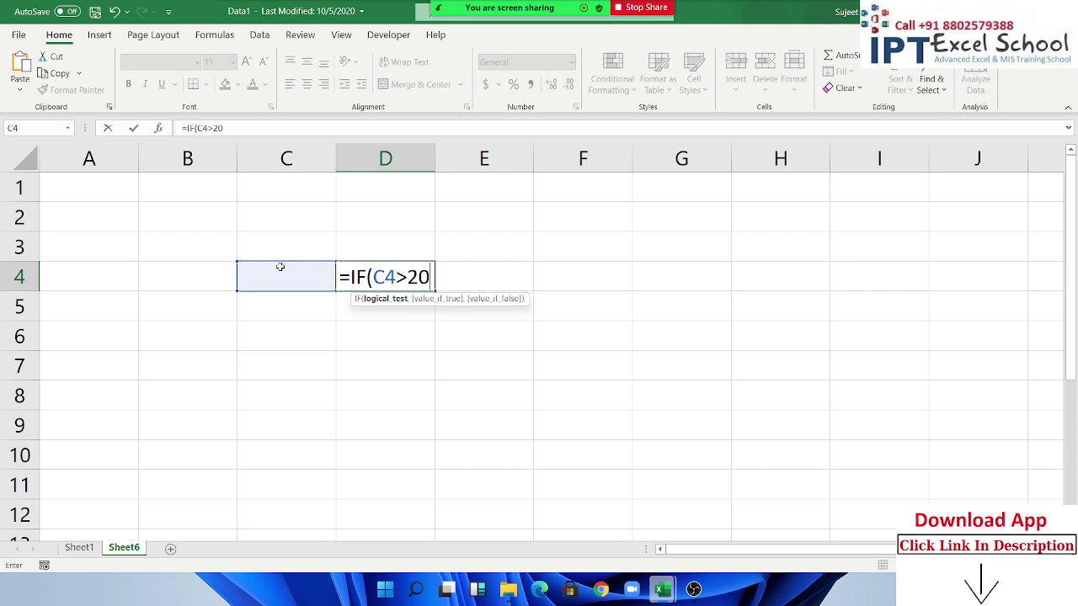
{"action": "type", "text": ","}
{"action": "key", "text": "Return"}
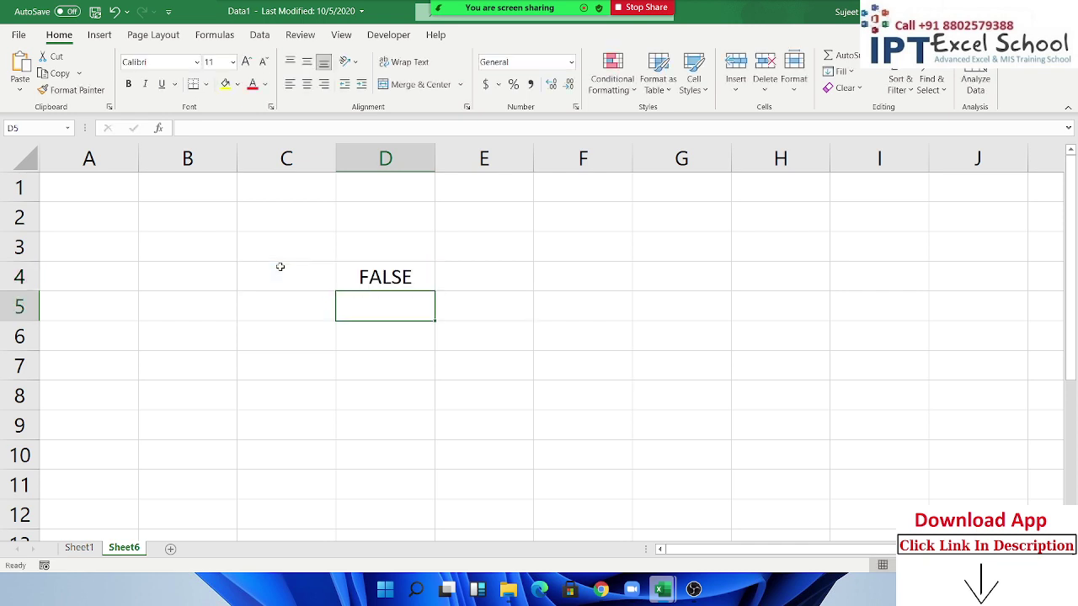
Delete the trial IF formula from D4 and select cell B2
{"action": "key", "text": "Up"}
{"action": "key", "text": "F2"}
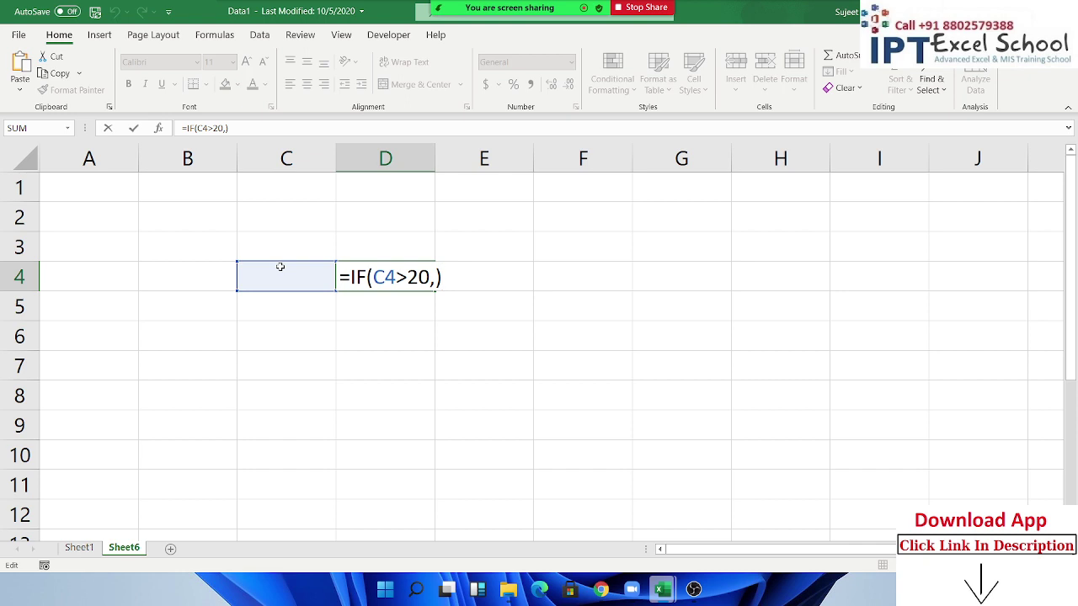
{"action": "key", "text": "Escape"}
{"action": "key", "text": "Delete"}
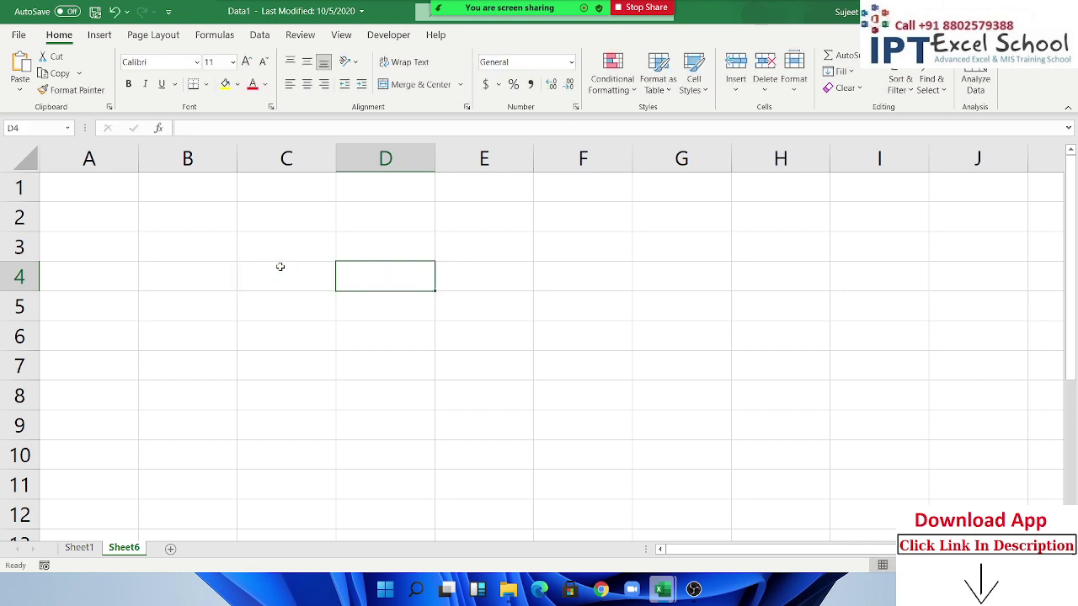
{"action": "key", "text": "Left"}
{"action": "key", "text": "Left"}
{"action": "key", "text": "Up"}
{"action": "key", "text": "Up"}
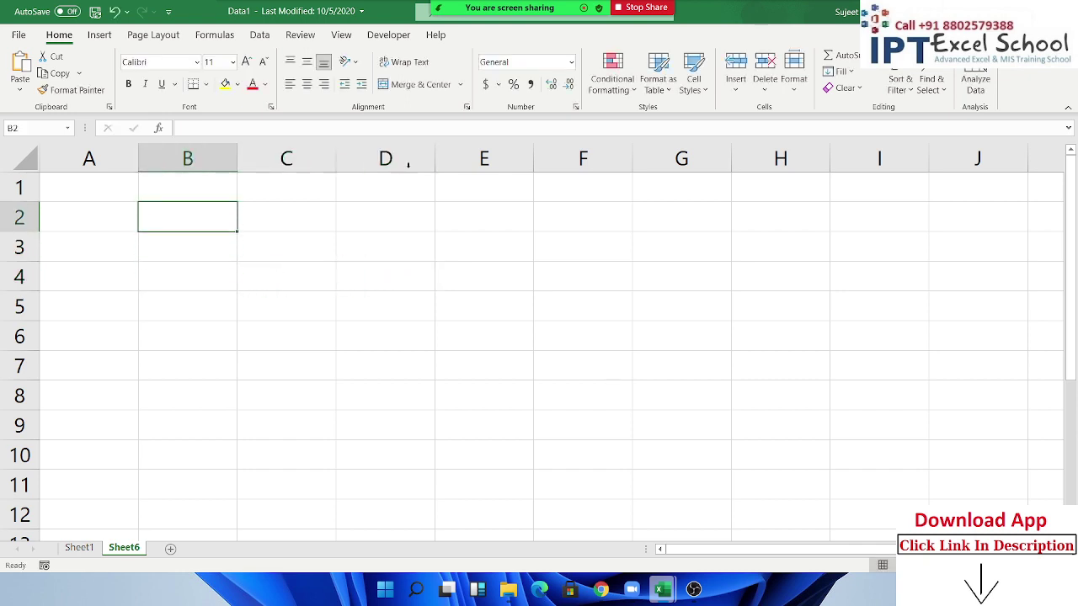
Replace B2's General format with the Custom number format "MRP"
{"action": "left_click", "coordinate": [576, 107]}
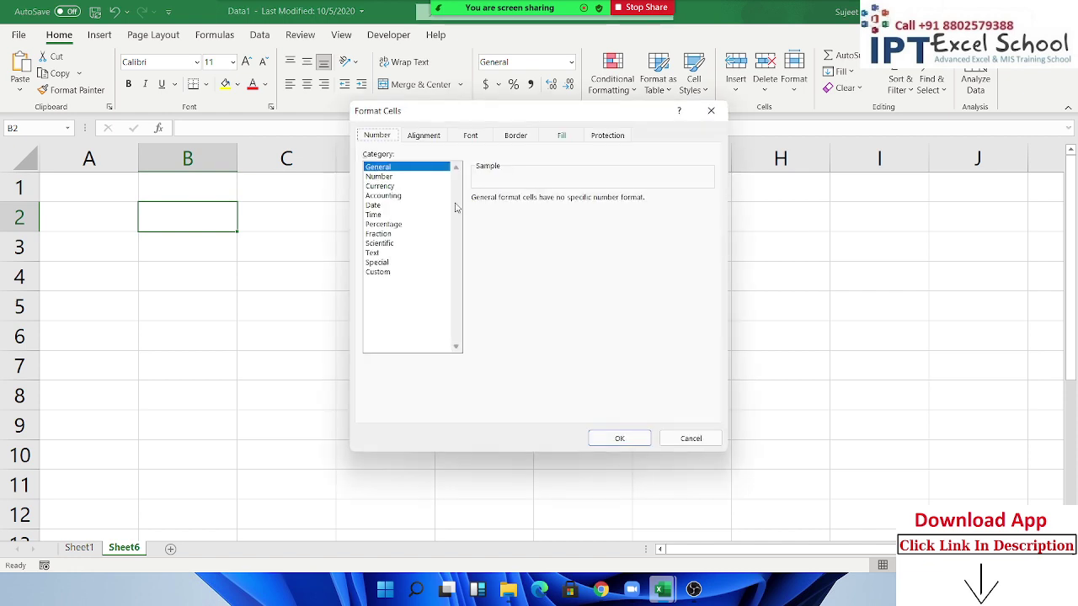
{"action": "left_click", "coordinate": [387, 272]}
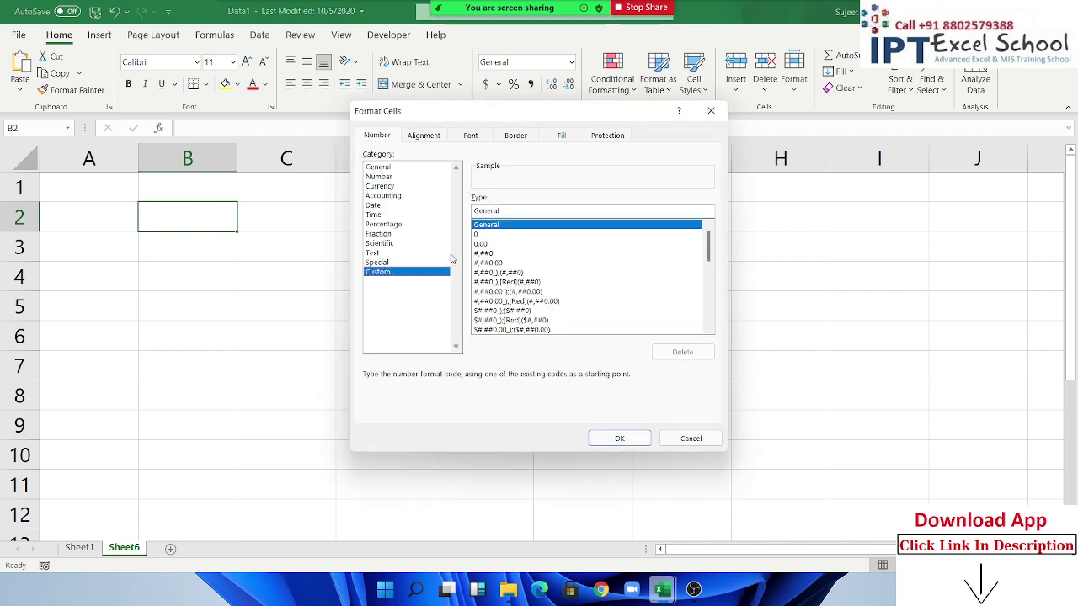
{"action": "double_click", "coordinate": [515, 212]}
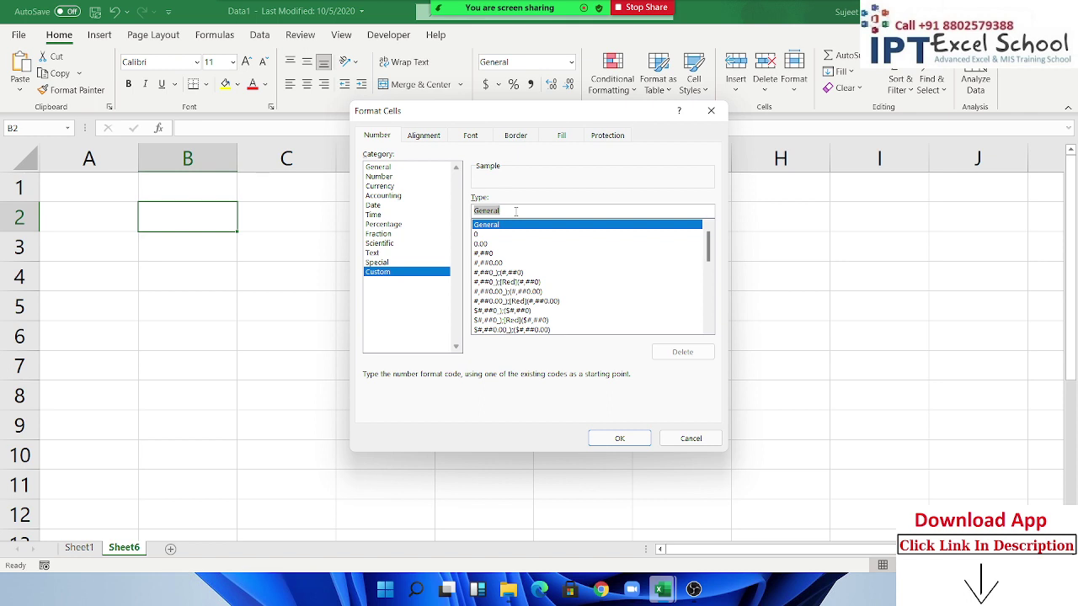
{"action": "type", "text": "PMAR"}
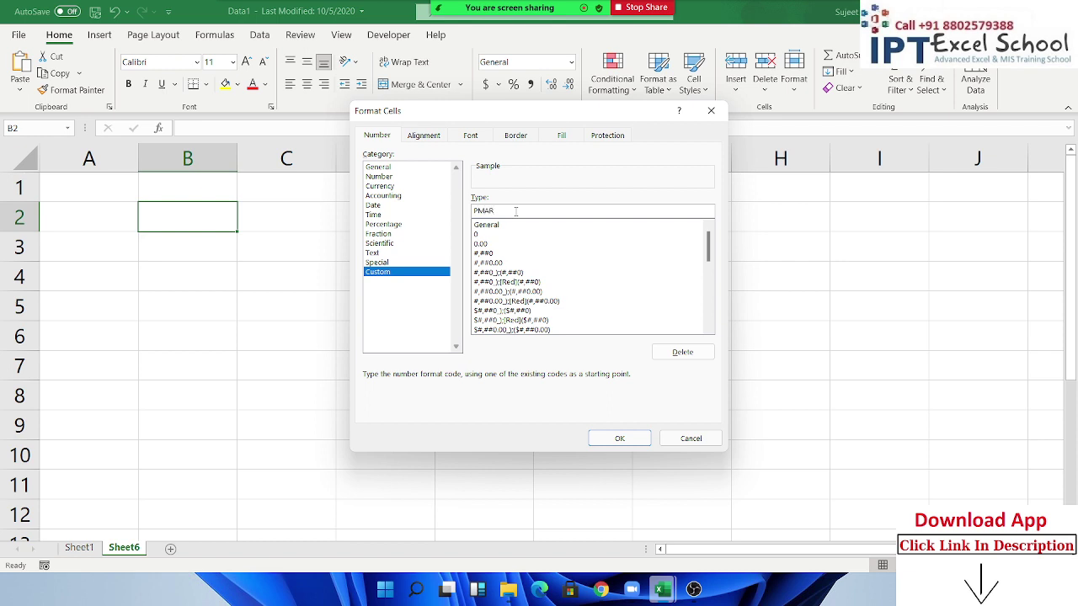
{"action": "key", "text": "BackSpace"}
{"action": "key", "text": "BackSpace"}
{"action": "key", "text": "BackSpace"}
{"action": "key", "text": "BackSpace"}
{"action": "type", "text": "\""}
{"action": "type", "text": "MRP"}
{"action": "key", "text": "Return"}
Test B2 with 1 and -52, then change its custom format to "MRP";"Diss"
{"action": "type", "text": "1"}
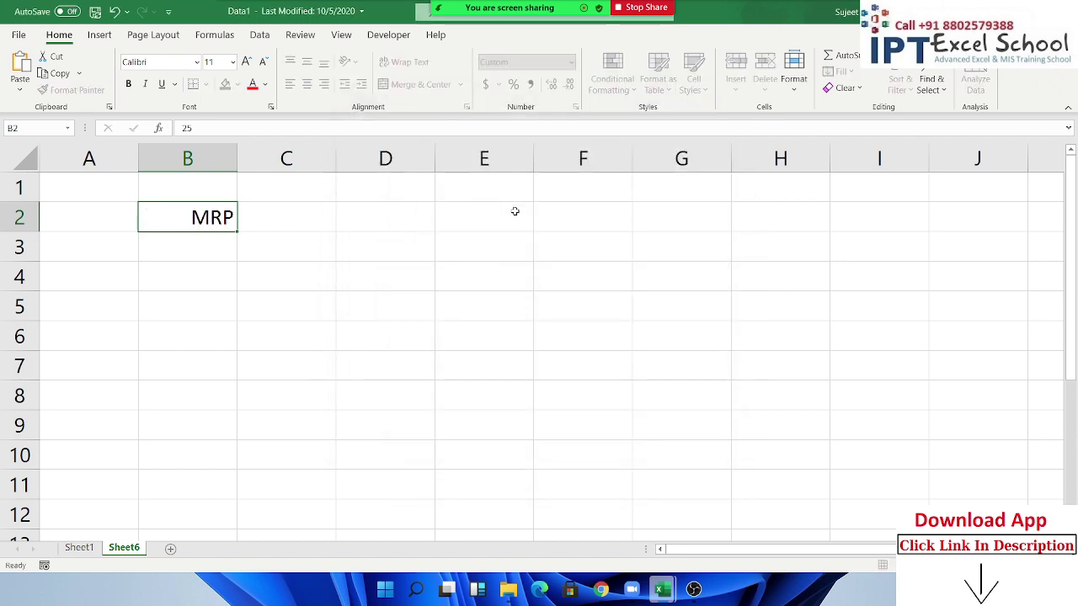
{"action": "key", "text": "Return"}
{"action": "key", "text": "Up"}
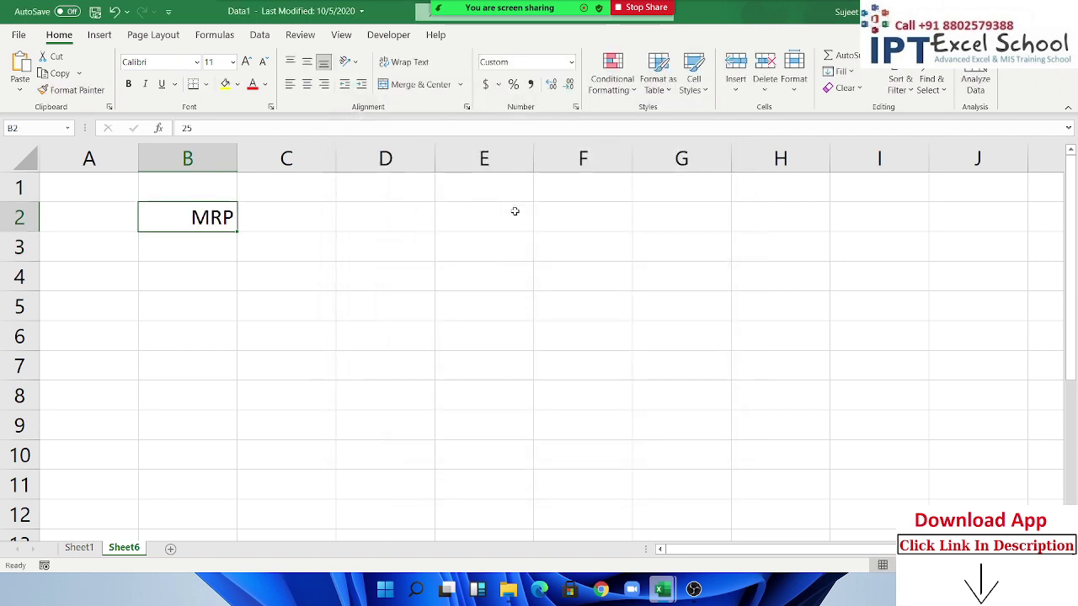
{"action": "type", "text": "-52"}
{"action": "key", "text": "Return"}
{"action": "key", "text": "Up"}
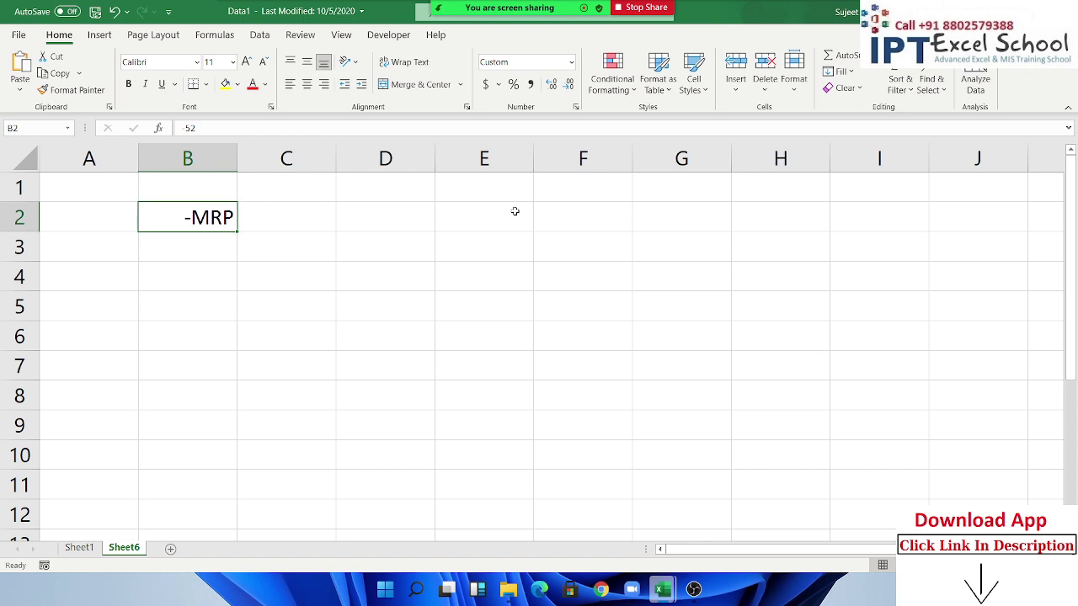
{"action": "left_click", "coordinate": [575, 106]}
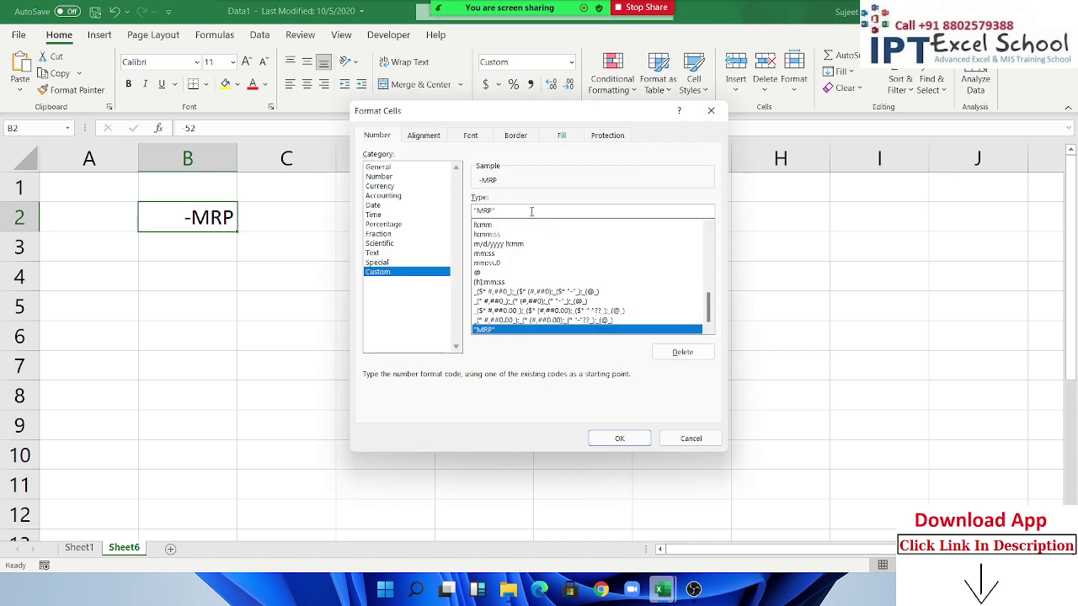
{"action": "type", "text": "\""}
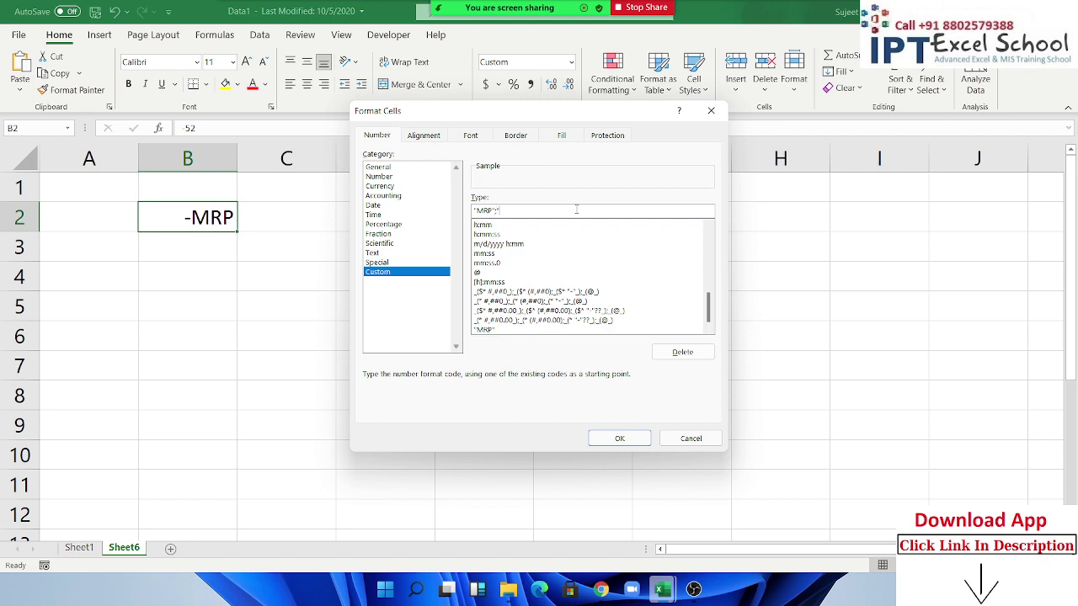
{"action": "type", "text": "Dis"}
{"action": "type", "text": "s\""}
{"action": "key", "text": "Return"}
Enter -85 and then 25 in B2 to check the two-section format
{"action": "type", "text": "-"}
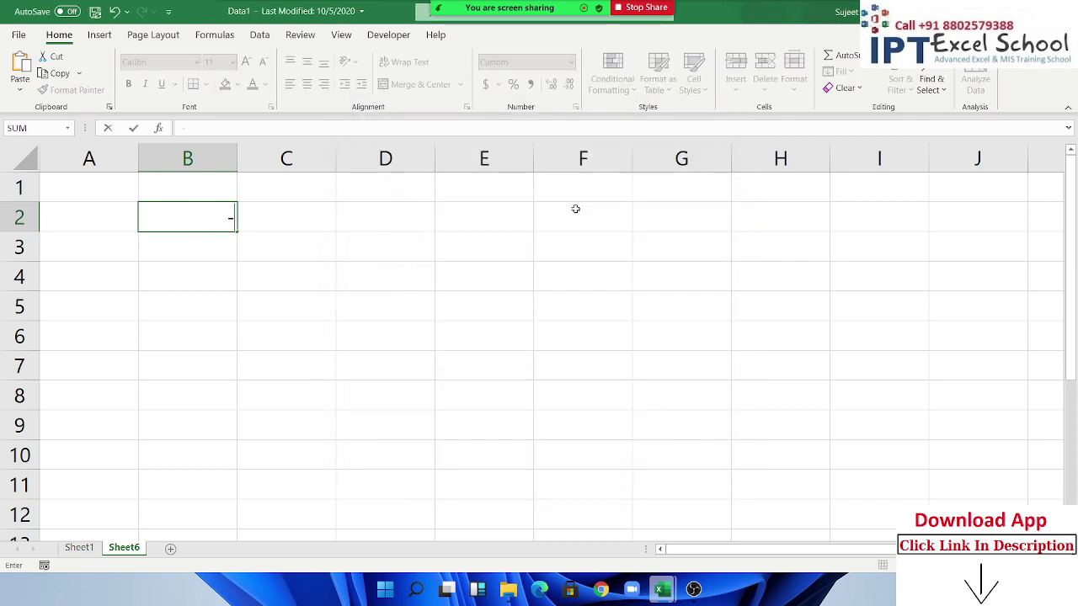
{"action": "type", "text": "85"}
{"action": "key", "text": "Return"}
{"action": "key", "text": "Up"}
{"action": "key", "text": "F2"}
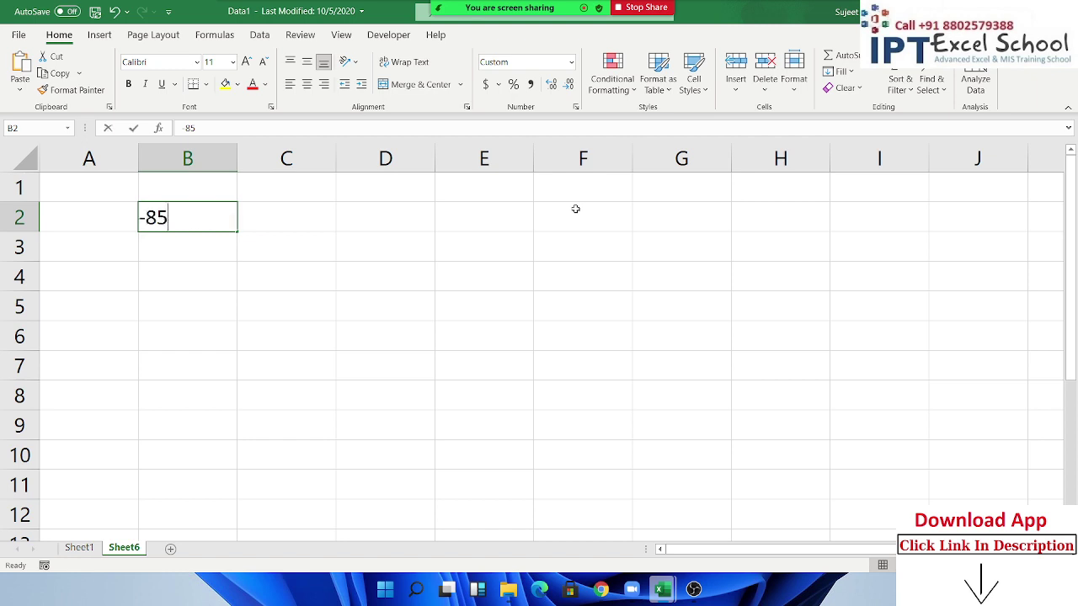
{"action": "key", "text": "BackSpace"}
{"action": "key", "text": "BackSpace"}
{"action": "key", "text": "BackSpace"}
{"action": "type", "text": "25"}
{"action": "key", "text": "Return"}
{"action": "key", "text": "Up"}
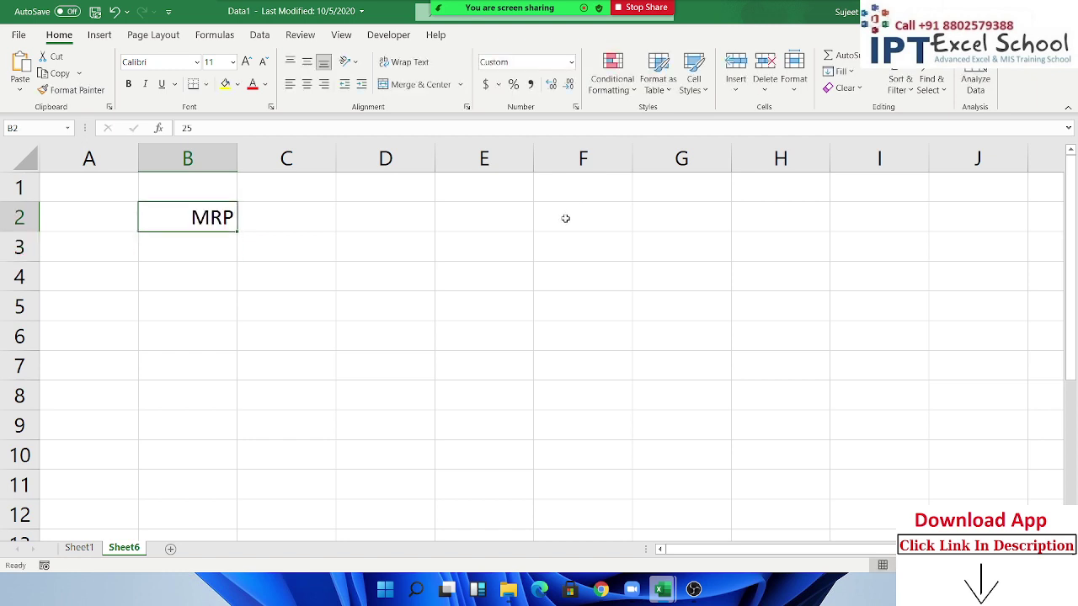
{"action": "key", "text": "ctrl+1"}
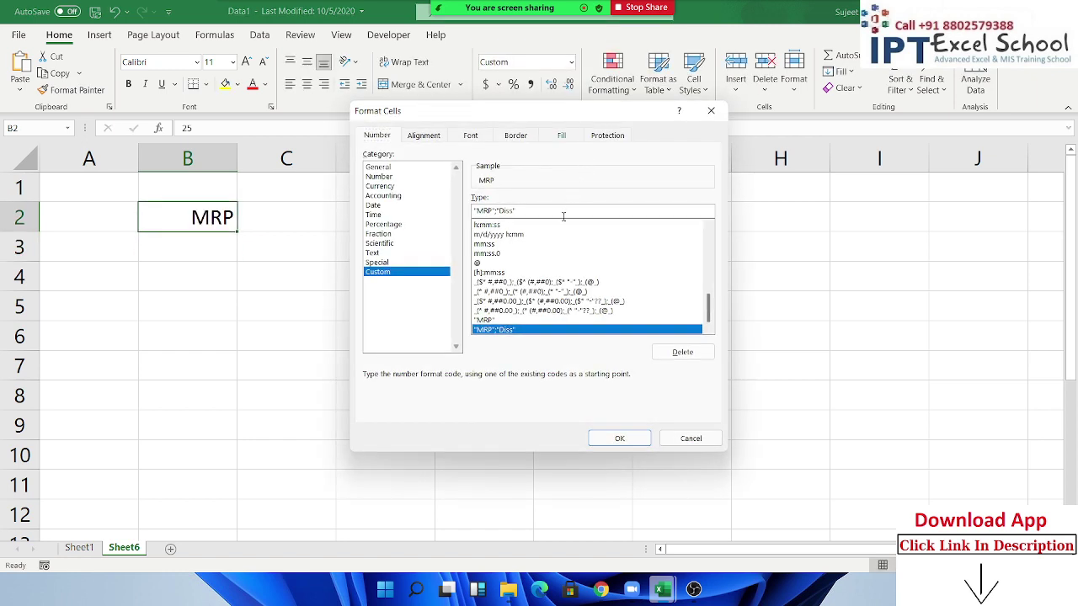
Add a "Free" section, enter 0 in B2, then start appending ;"N/A" to the code
{"action": "left_click", "coordinate": [564, 216]}
{"action": "type", "text": ";"}
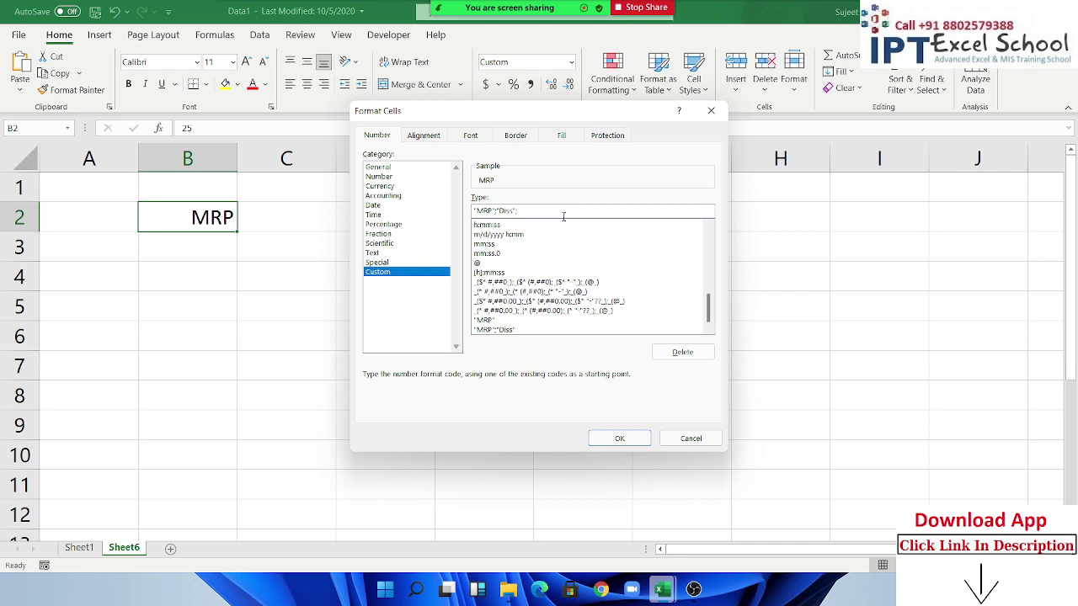
{"action": "type", "text": "\"Fre"}
{"action": "type", "text": "e"}
{"action": "key", "text": "Return"}
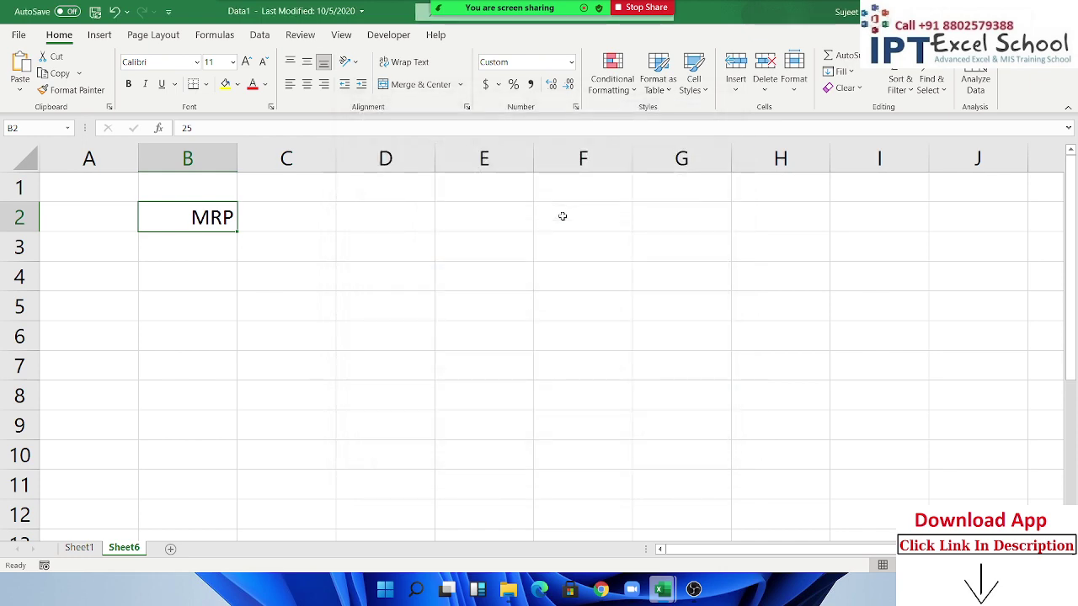
{"action": "type", "text": "0"}
{"action": "key", "text": "Return"}
{"action": "key", "text": "Up"}
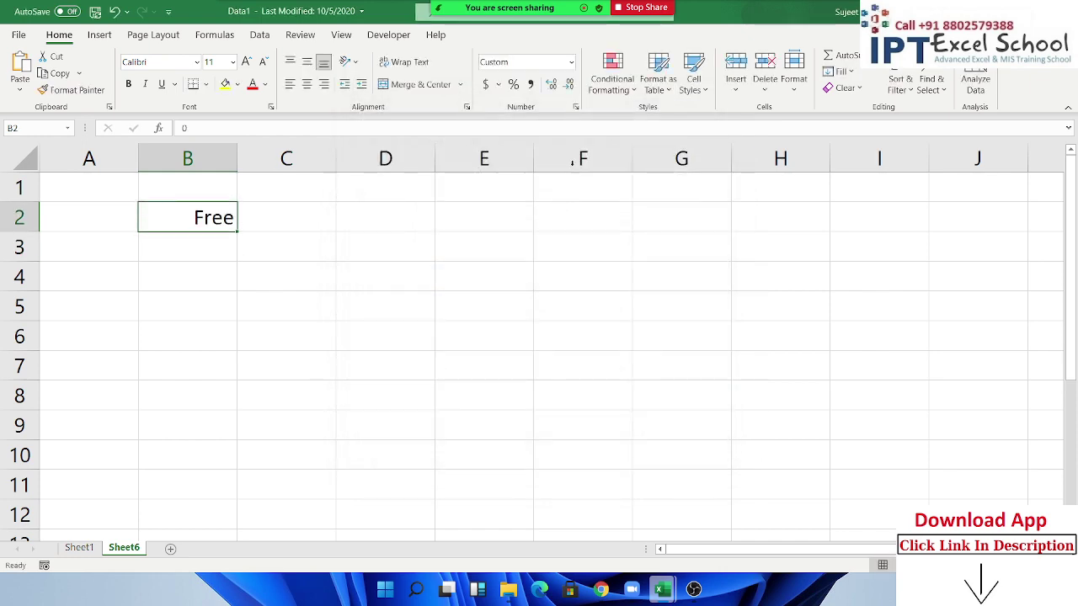
{"action": "left_click", "coordinate": [576, 107]}
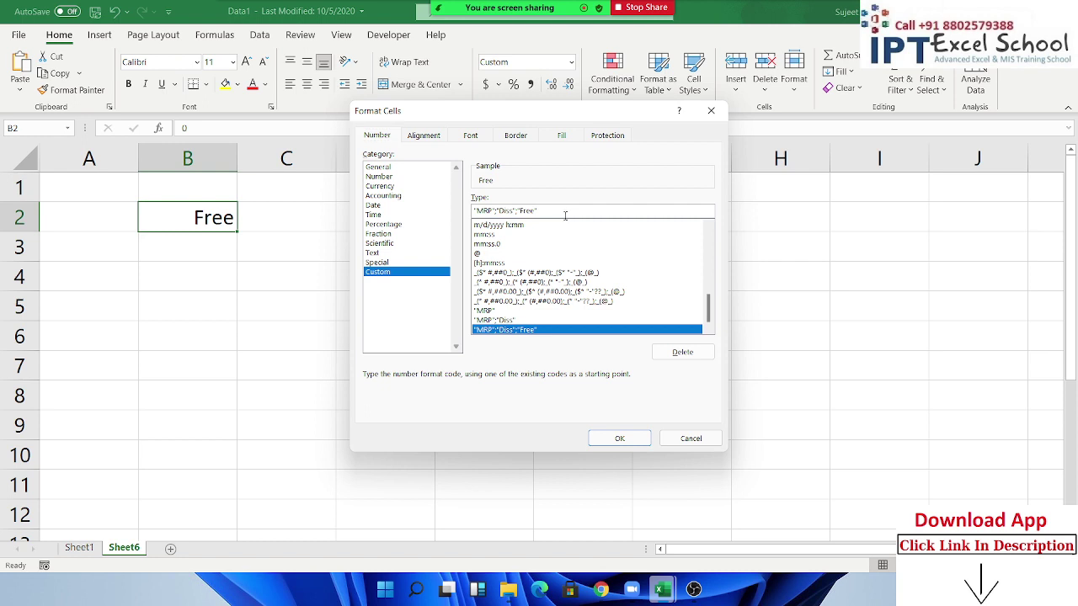
{"action": "type", "text": ";"}
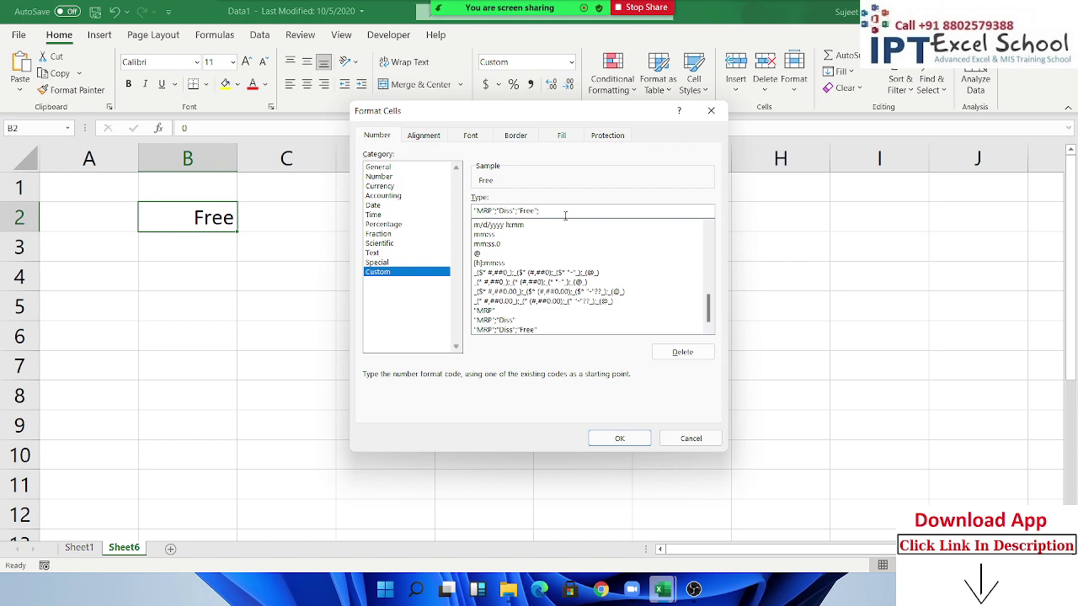
{"action": "type", "text": "\"N"}
{"action": "type", "text": "/A"}
{"action": "type", "text": "\""}
Apply the four-section format and test B2 with 652, the text d, and 1
{"action": "key", "text": "Return"}
{"action": "type", "text": "65"}
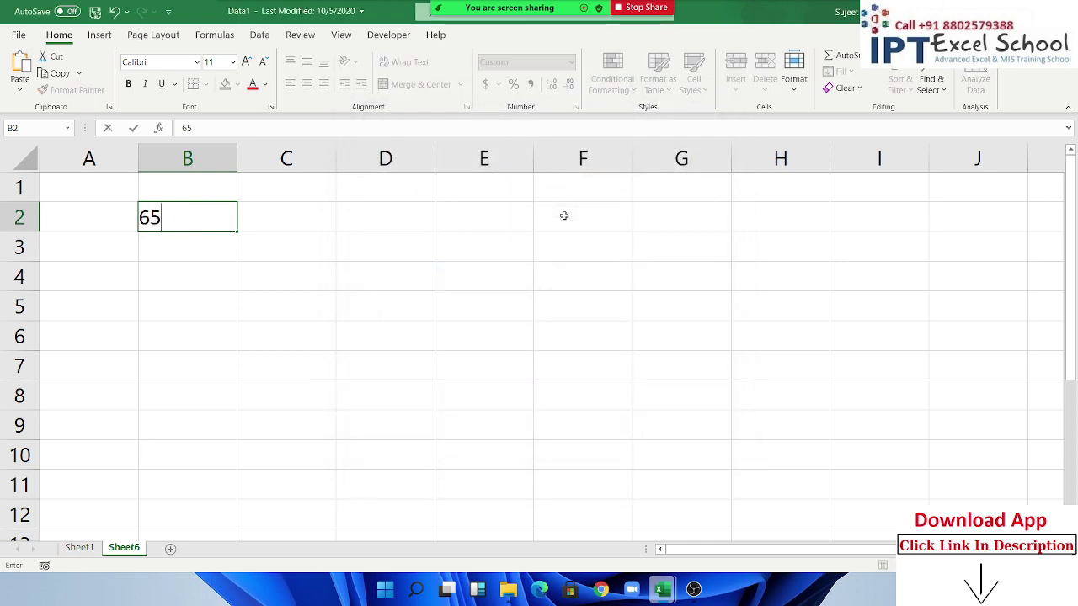
{"action": "type", "text": "2"}
{"action": "key", "text": "ctrl+Return"}
{"action": "type", "text": "d"}
{"action": "key", "text": "ctrl+Return"}
{"action": "key", "text": "Down"}
{"action": "key", "text": "Up"}
{"action": "type", "text": "dsa"}
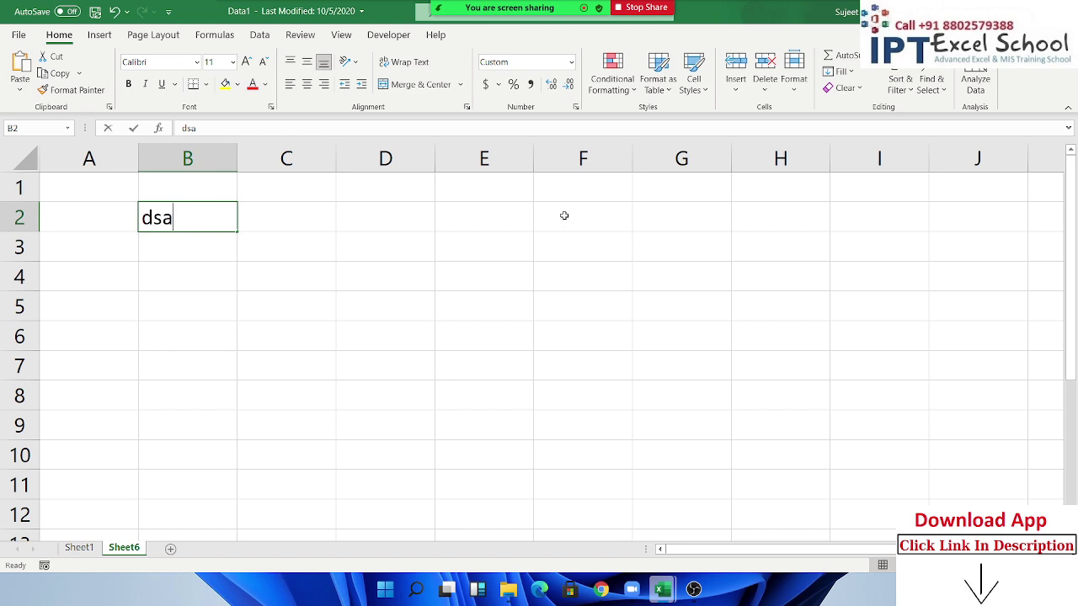
{"action": "key", "text": "BackSpace"}
{"action": "key", "text": "BackSpace"}
{"action": "key", "text": "BackSpace"}
{"action": "type", "text": "1"}
{"action": "key", "text": "Return"}
{"action": "key", "text": "Up"}
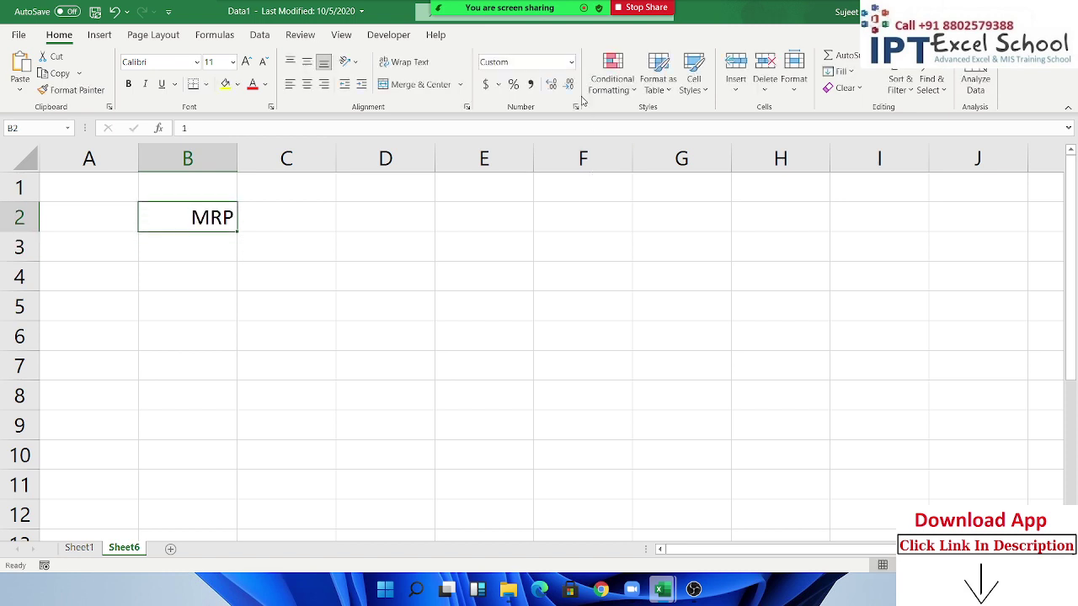
{"action": "key", "text": "ctrl+1"}
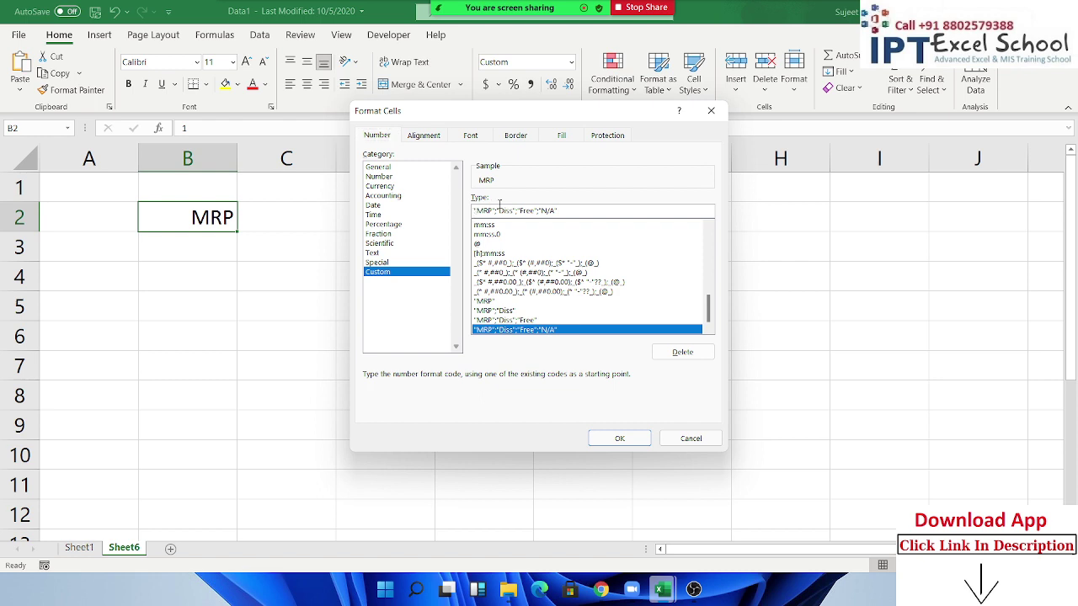
Insert a 0 placeholder after the MRP, Diss and Free labels, then apply the format
{"action": "left_click_drag", "start_coordinate": [474, 211], "coordinate": [559, 209]}
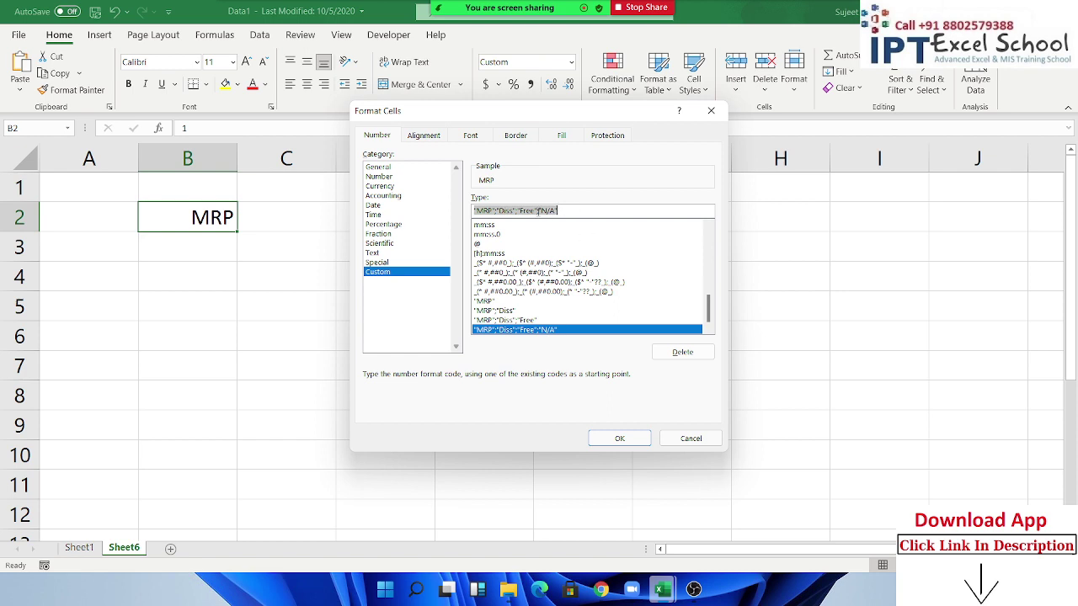
{"action": "left_click", "coordinate": [538, 211]}
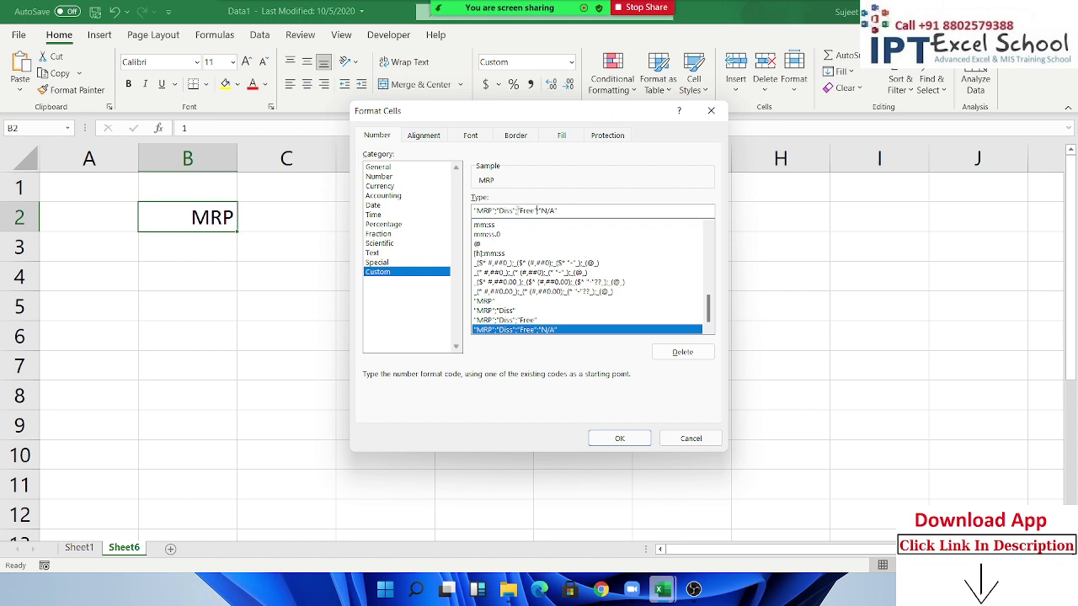
{"action": "left_click", "coordinate": [517, 211]}
{"action": "left_click", "coordinate": [493, 211]}
{"action": "key", "text": "Delete"}
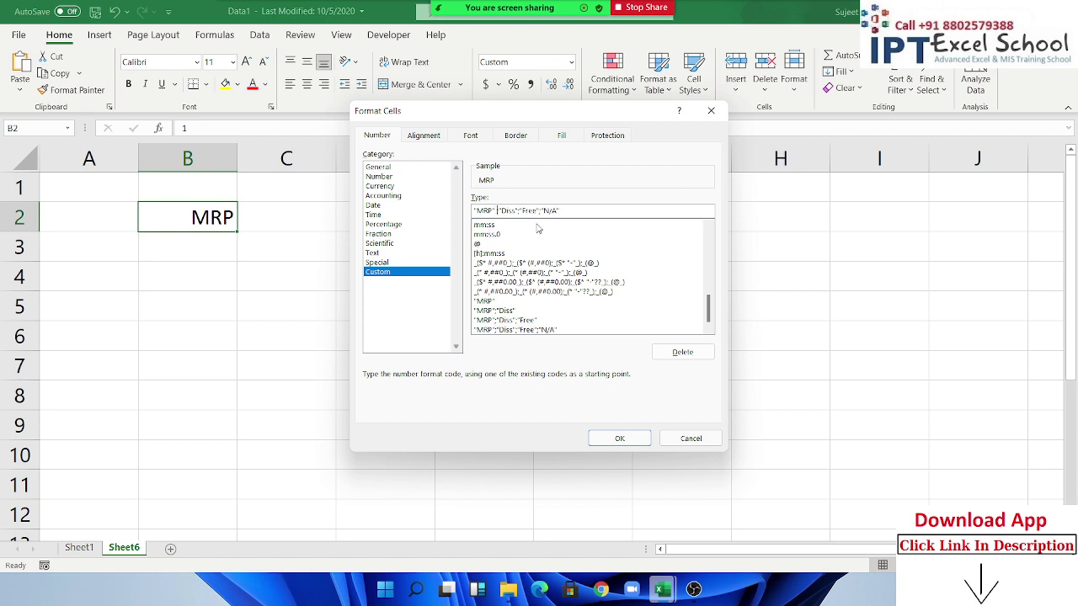
{"action": "type", "text": "0"}
{"action": "left_click", "coordinate": [522, 211]}
{"action": "type", "text": "0"}
{"action": "left_click", "coordinate": [549, 211]}
{"action": "type", "text": "0"}
{"action": "left_click", "coordinate": [581, 211]}
{"action": "left_click", "coordinate": [616, 439]}
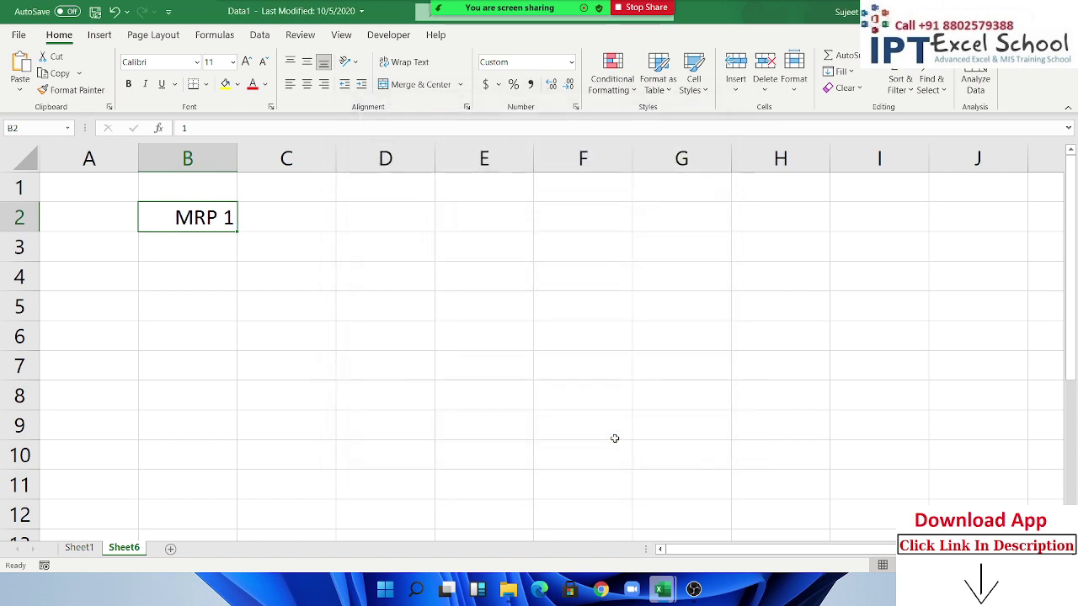
Enter 58 then -965 in B2, showing MRP 58 and Diss 965
{"action": "type", "text": "58"}
{"action": "key", "text": "Return"}
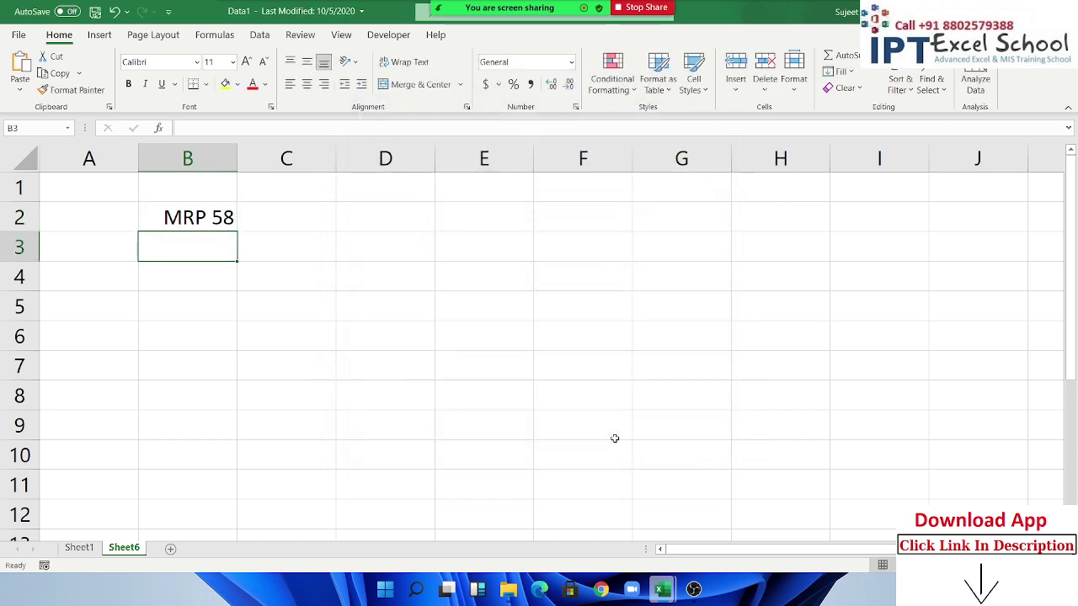
{"action": "key", "text": "Up"}
{"action": "type", "text": "-965"}
{"action": "key", "text": "Return"}
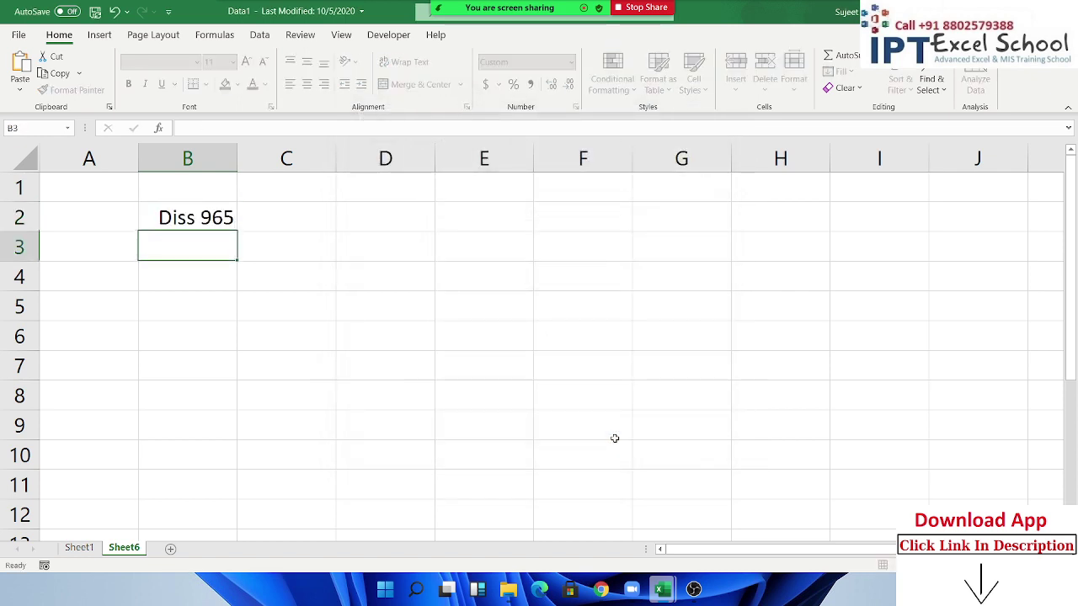
{"action": "key", "text": "Up"}
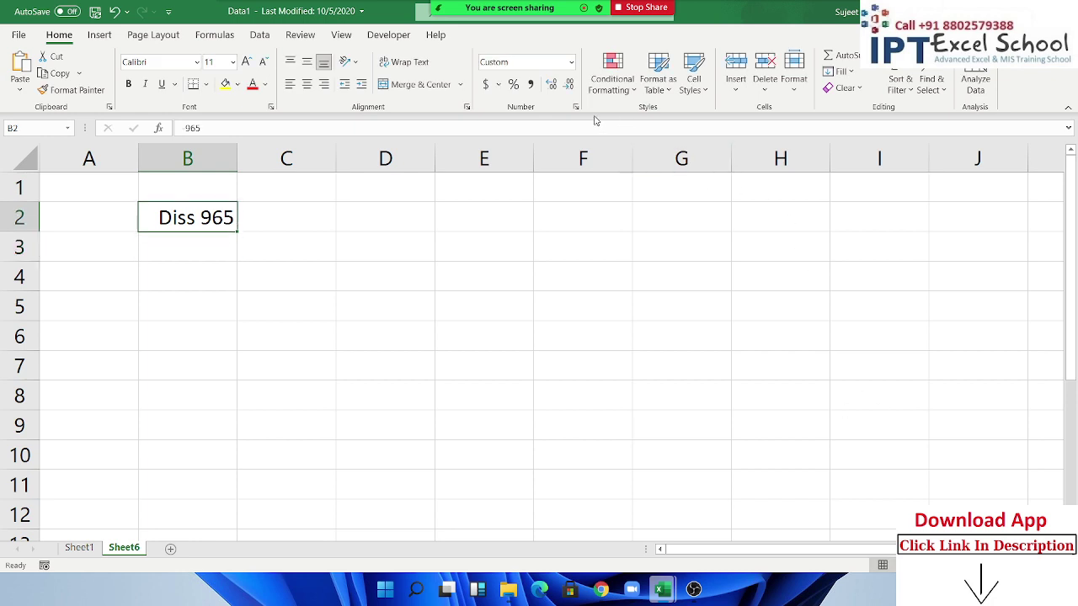
{"action": "left_click", "coordinate": [576, 107]}
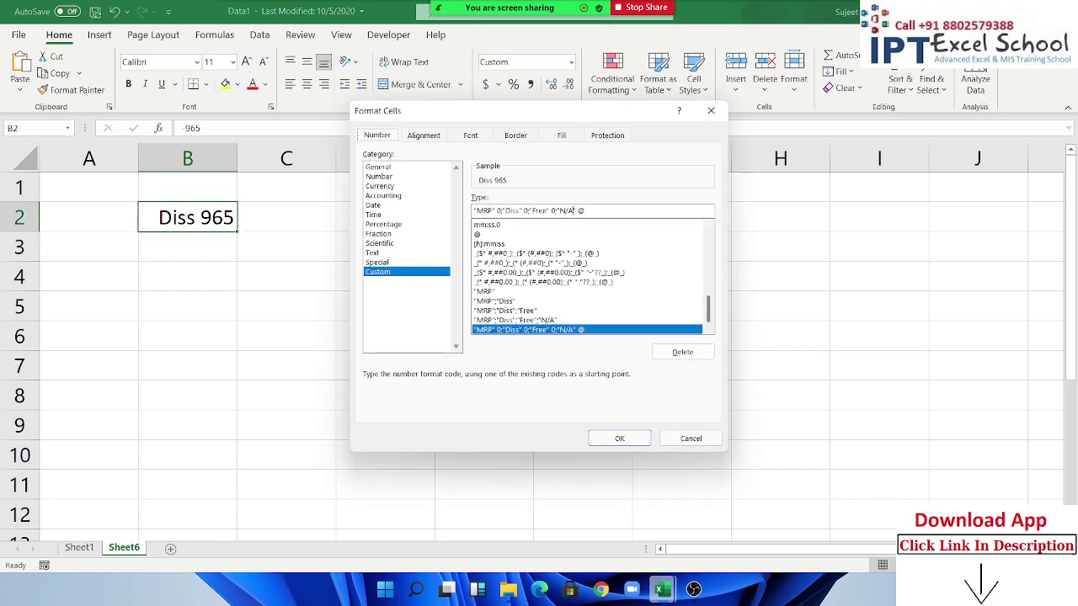
{"action": "key", "text": "Return"}
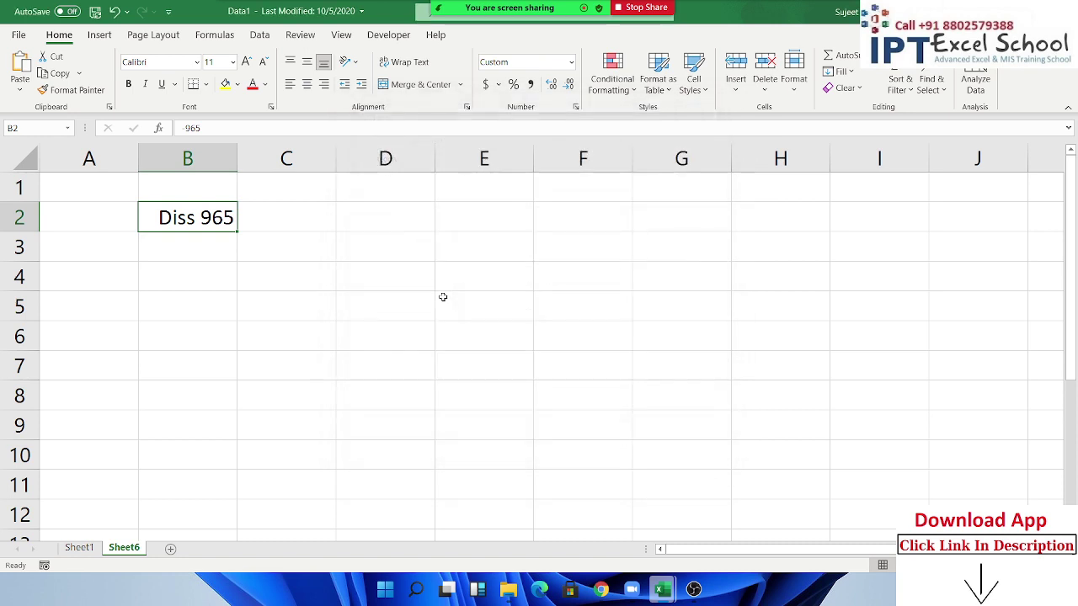
Enter daasd in B2 so it shows N/A daasd, then select the @ placeholder
{"action": "type", "text": "da"}
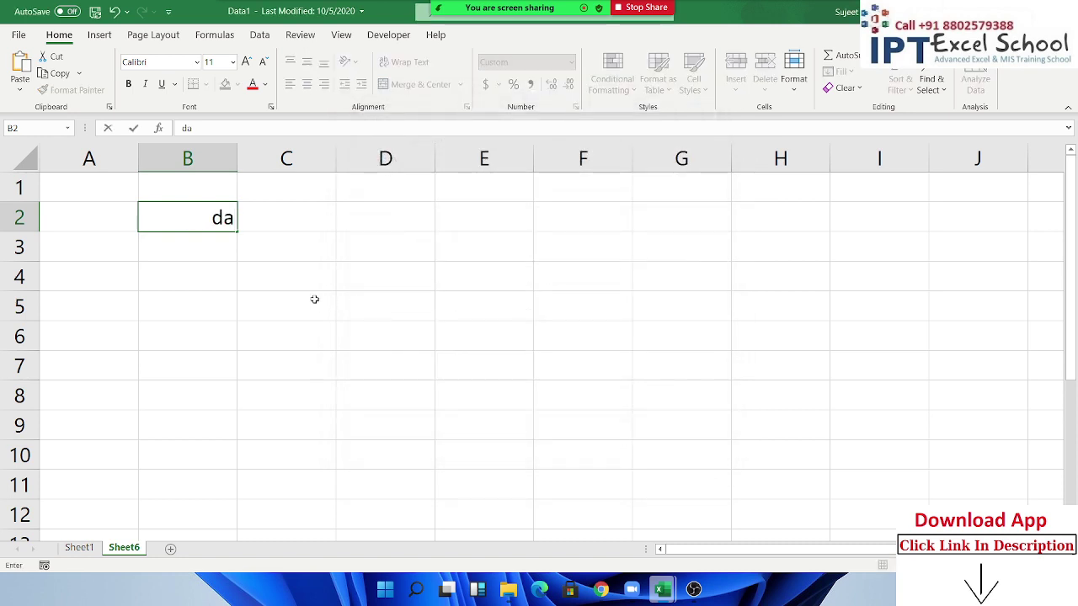
{"action": "type", "text": "asd"}
{"action": "left_click", "coordinate": [314, 300]}
{"action": "left_click", "coordinate": [210, 217]}
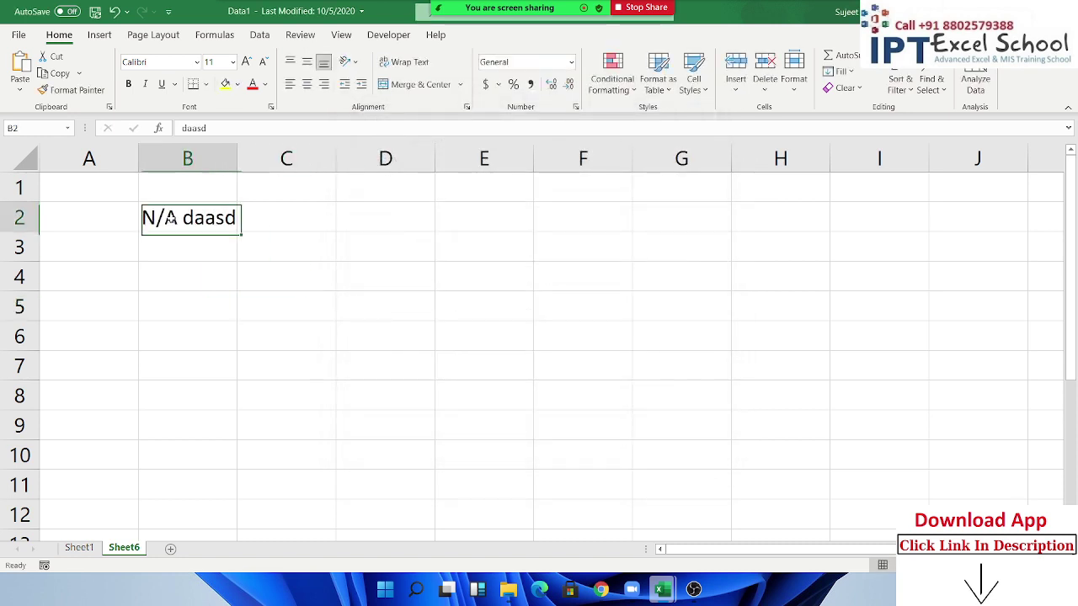
{"action": "left_click", "coordinate": [575, 107]}
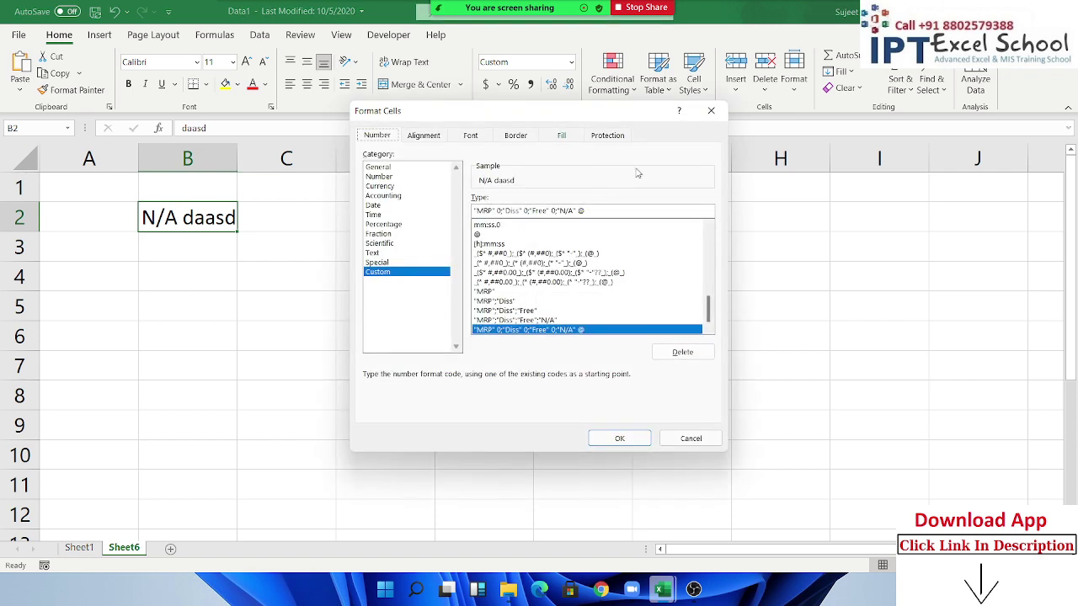
{"action": "double_click", "coordinate": [581, 211]}
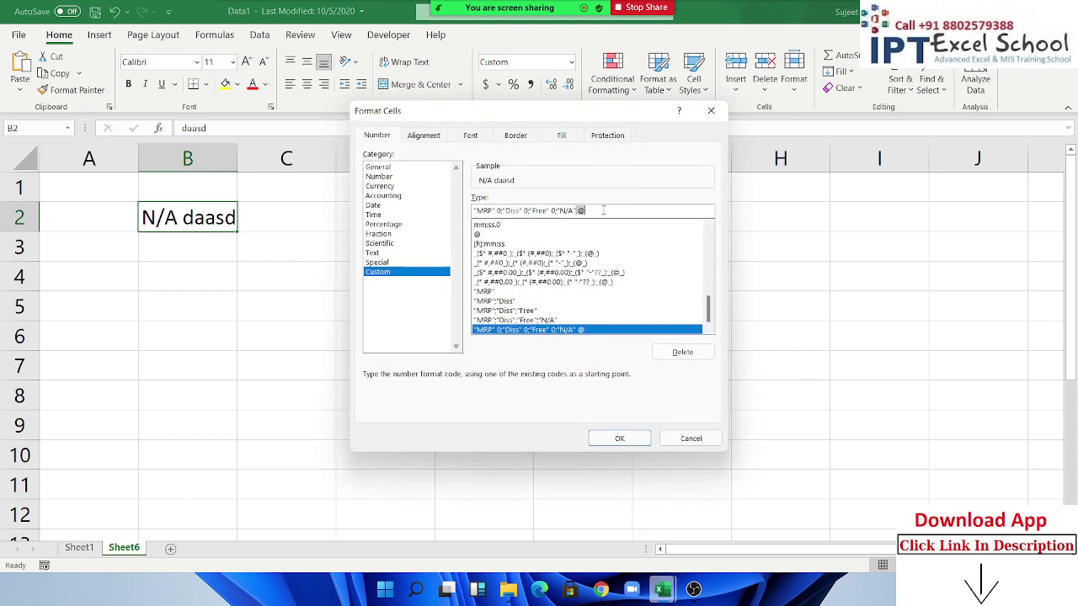